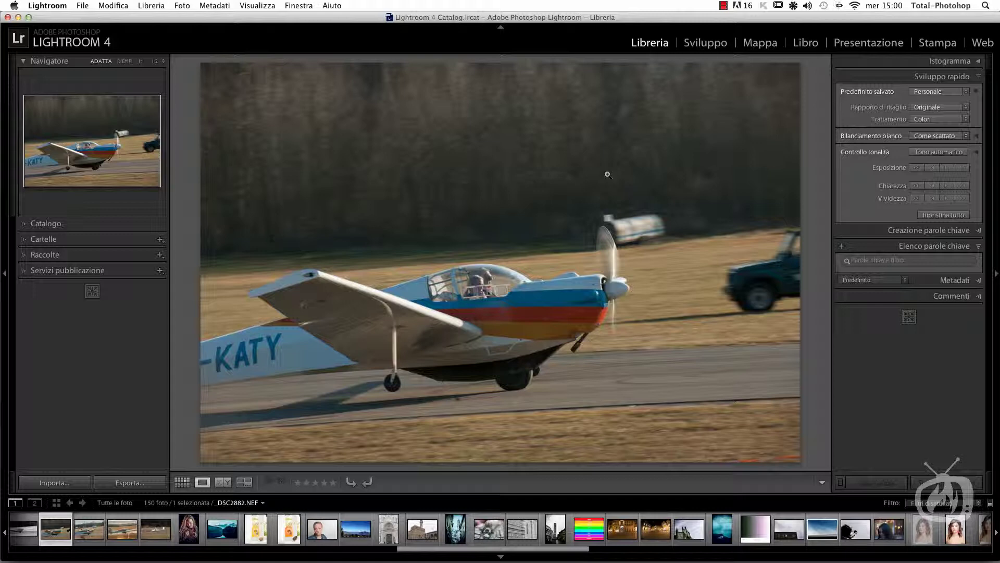
# - Open the Importa dialog, then cancel it without importing and return to the Library grid
pyautogui.click(73, 482)
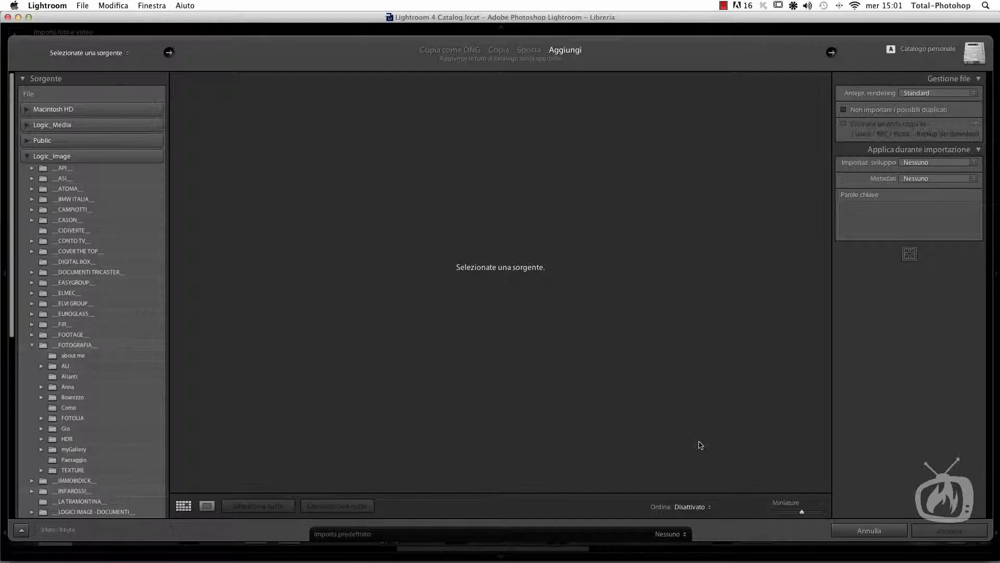
pyautogui.click(866, 529)
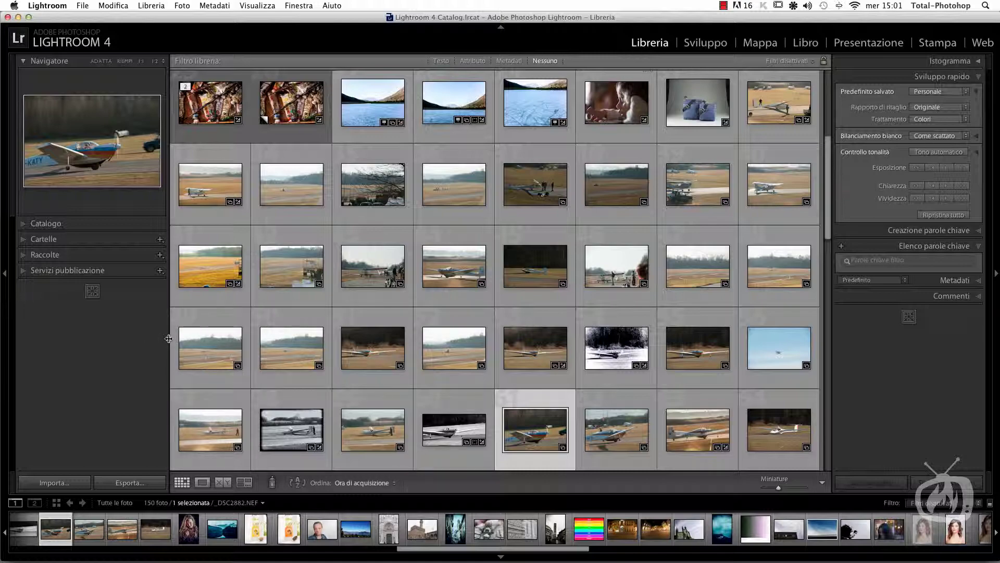
# - Widen the left panel and scroll the Library grid down to the airplane thumbnails
pyautogui.moveTo(168, 338); pyautogui.dragTo(192, 342)
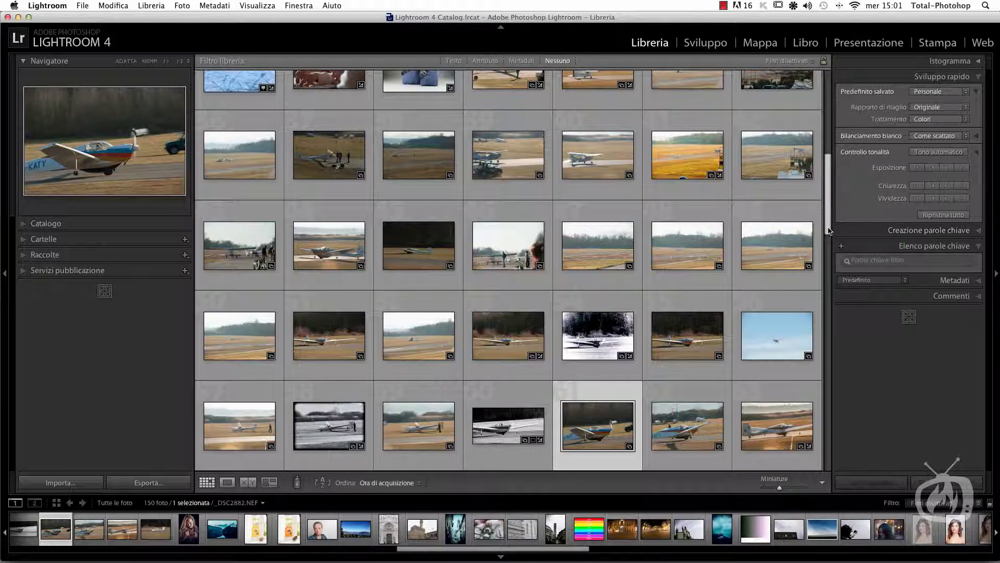
pyautogui.scroll(-3, 829, 241)
pyautogui.moveTo(829, 241); pyautogui.dragTo(825, 264)
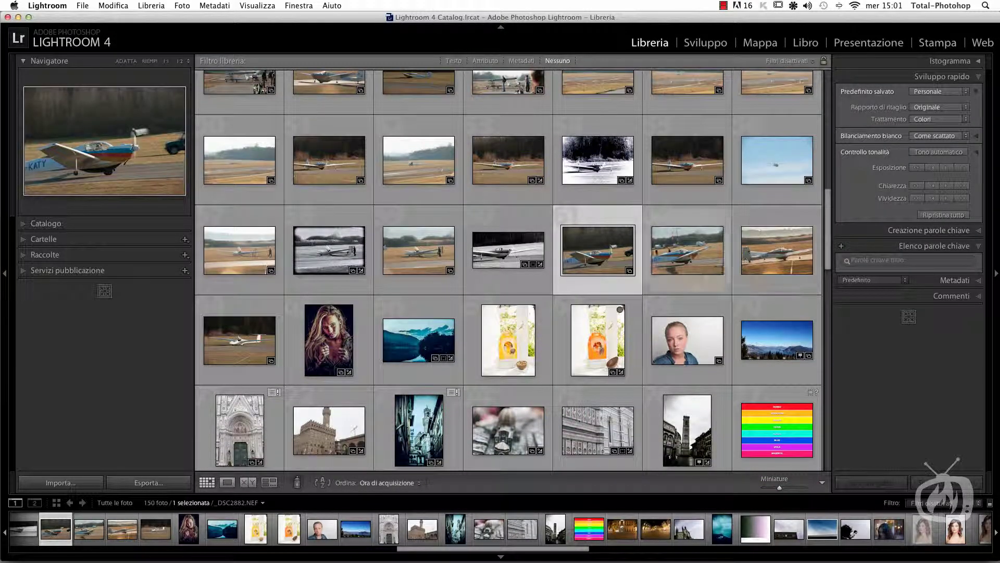
# - View _DSC2882.NEF large with the exposure and lens info overlay, and open Rinomina 1 foto
pyautogui.doubleClick(597, 260)
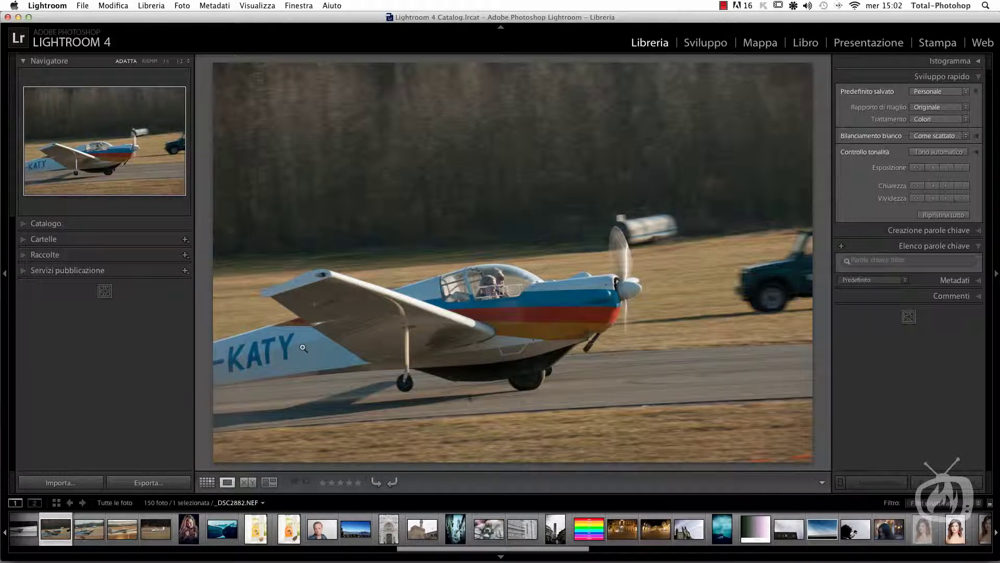
pyautogui.press('i')
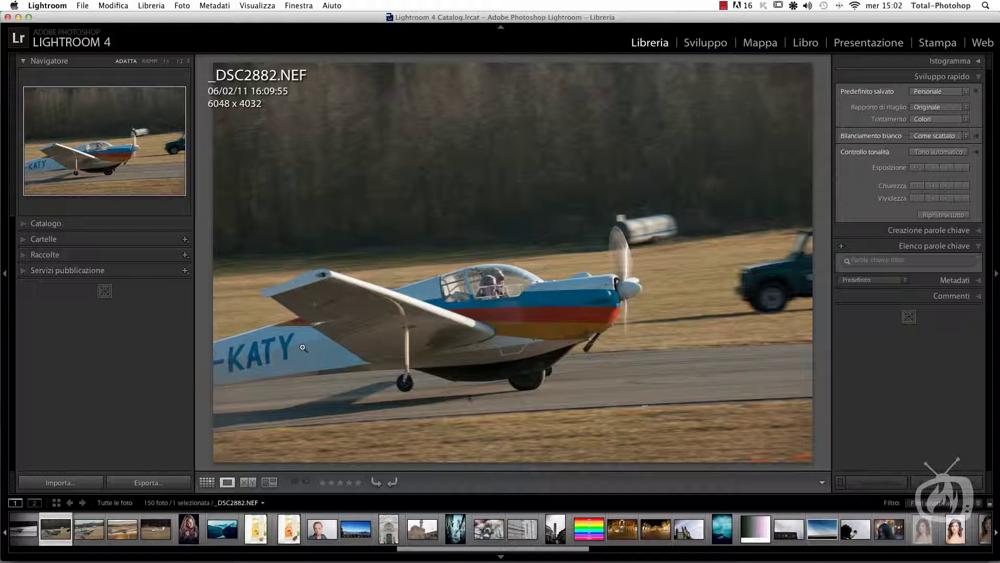
pyautogui.press('i')
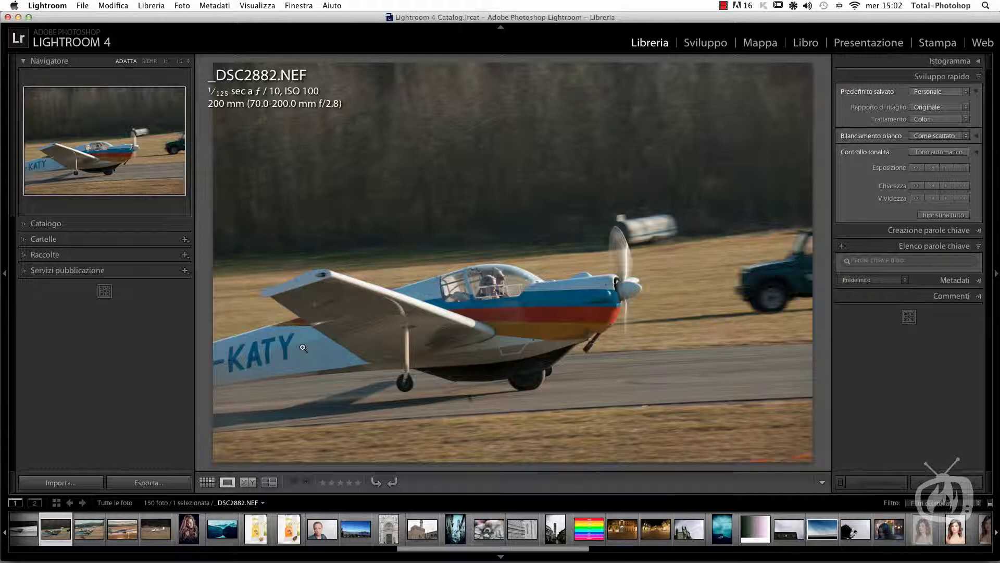
pyautogui.press('F2')
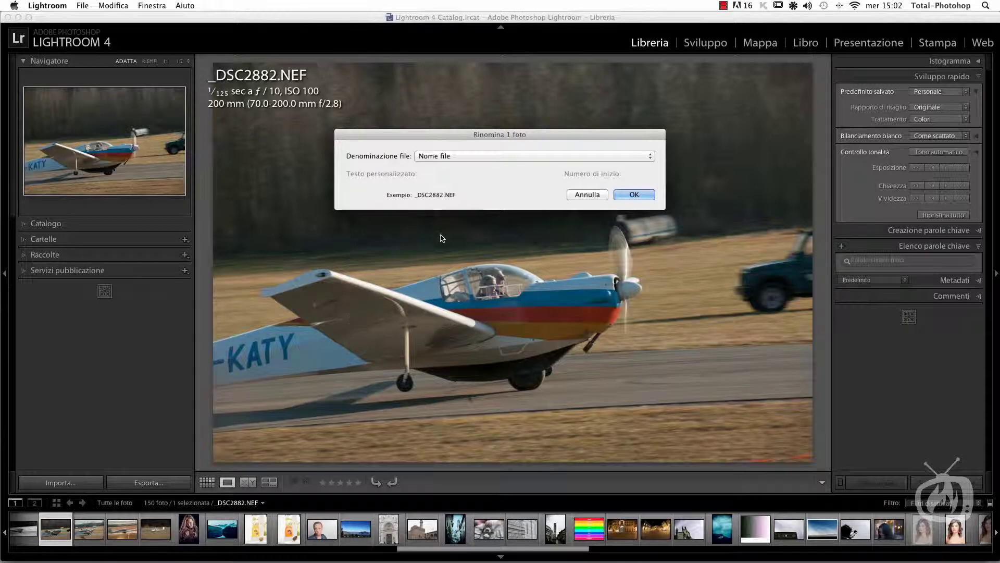
# - Rename _DSC2882.NEF with the Nome personale preset and custom text 'Biposto pronto al decollo'
pyautogui.click(503, 156)
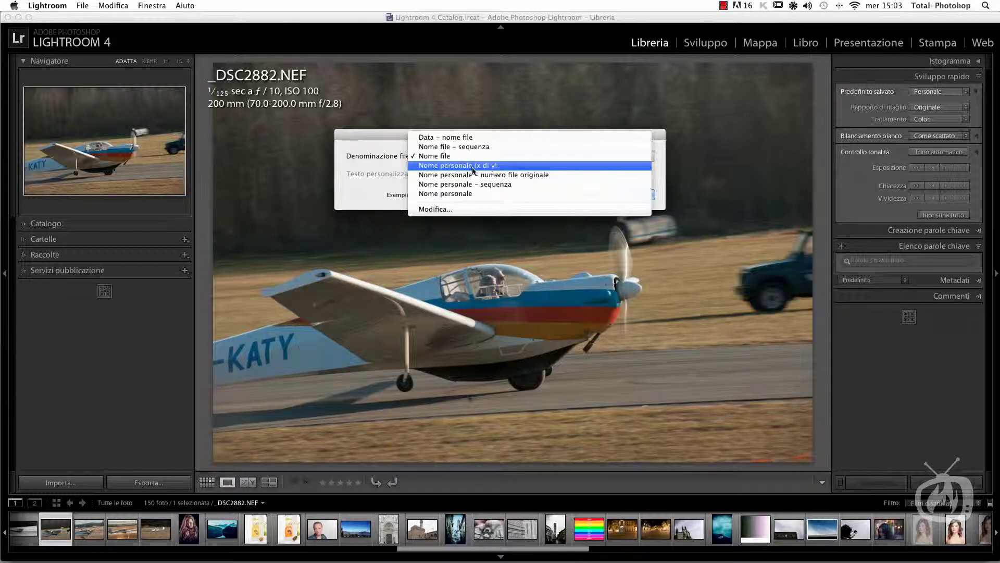
pyautogui.click(473, 195)
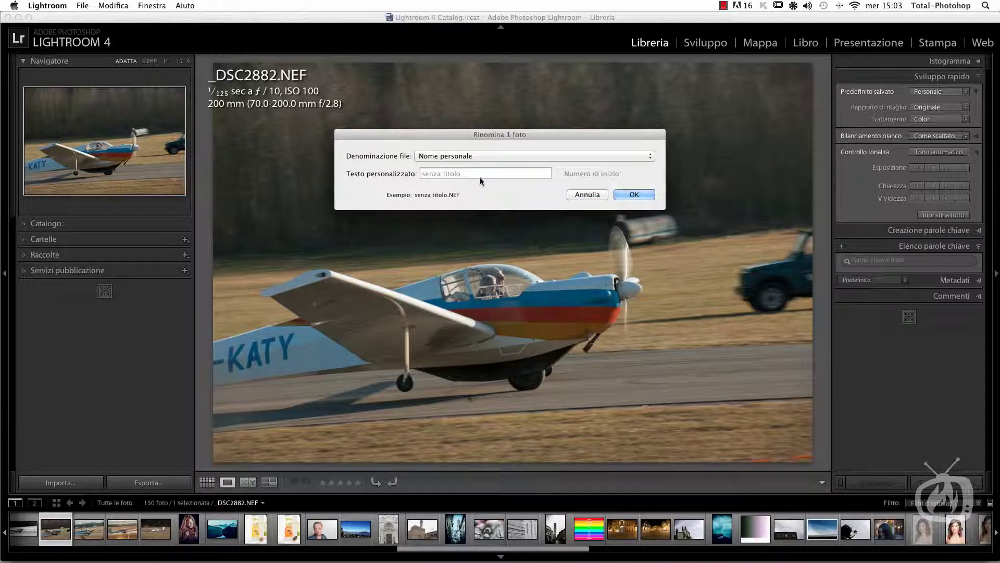
pyautogui.click(484, 174)
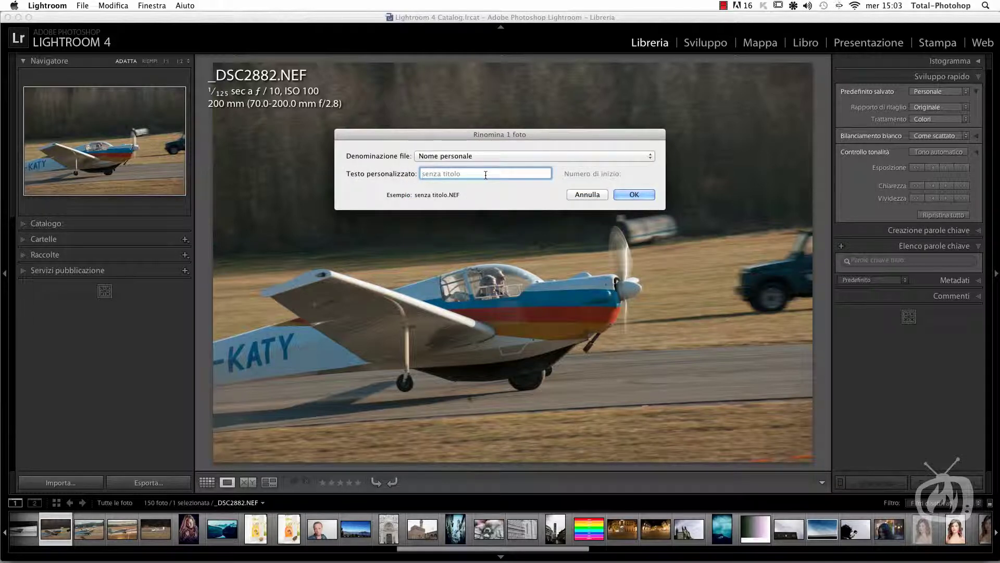
pyautogui.write('Al')
pyautogui.write('ia')
pyautogui.press('BackSpace')
pyautogui.press('BackSpace')
pyautogui.press('BackSpace')
pyautogui.press('BackSpace')
pyautogui.write('Bi')
pyautogui.write('posto')
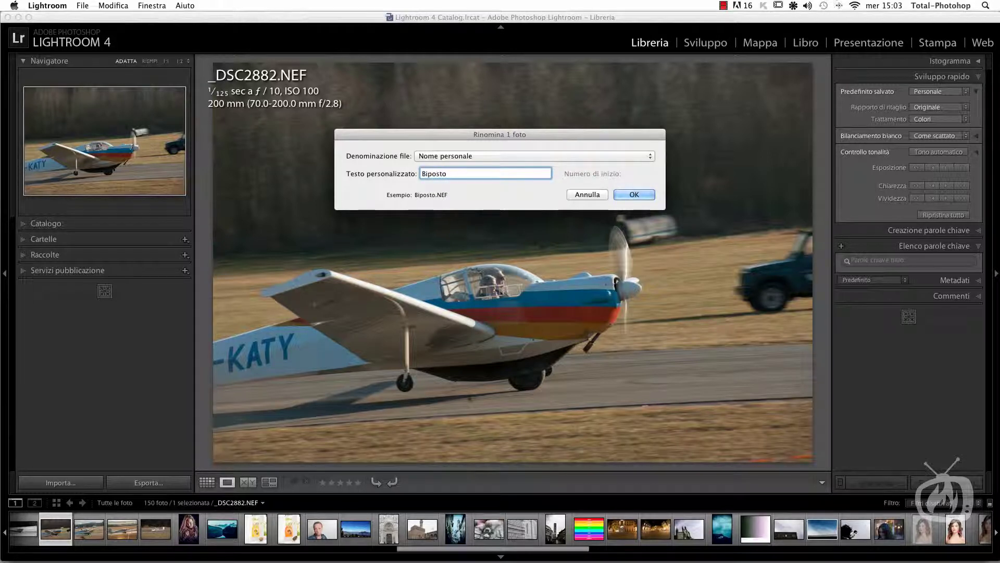
pyautogui.write(' pronto al de')
pyautogui.write('collo')
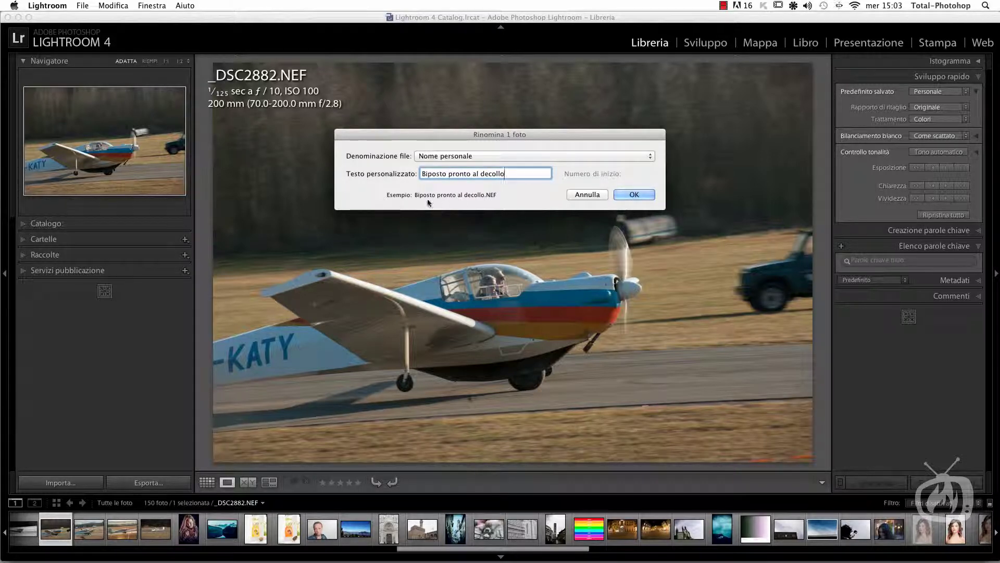
pyautogui.click(634, 194)
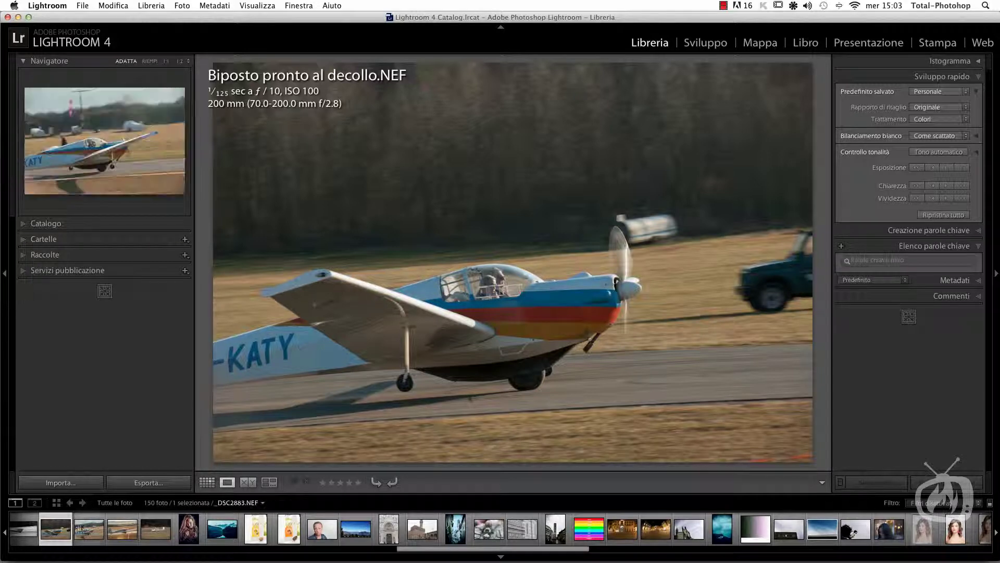
# - Compare _DSC2883 and glider _DSC2884 with the renamed Biposto photo, then return to Grid view
pyautogui.click(93, 526)
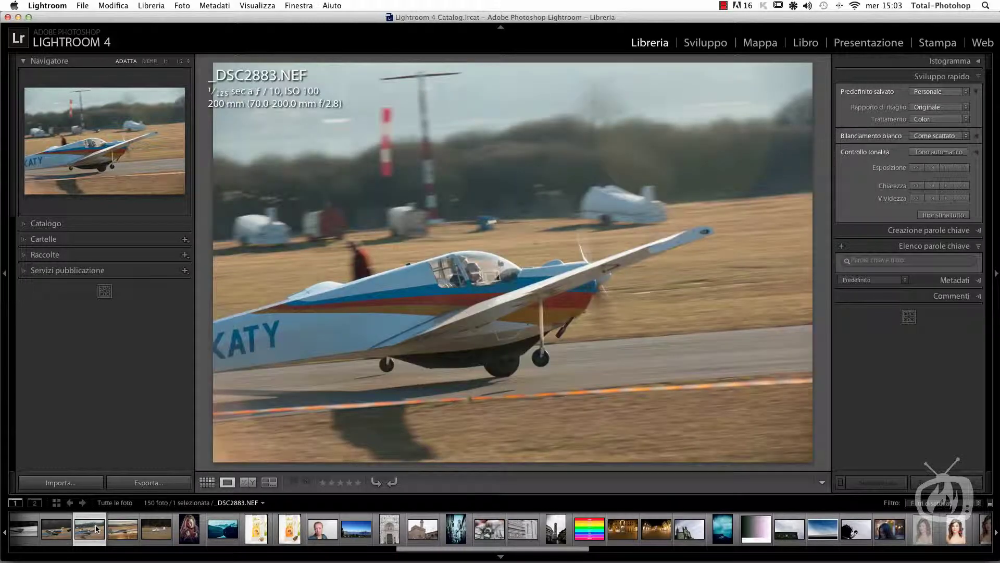
pyautogui.click(124, 531)
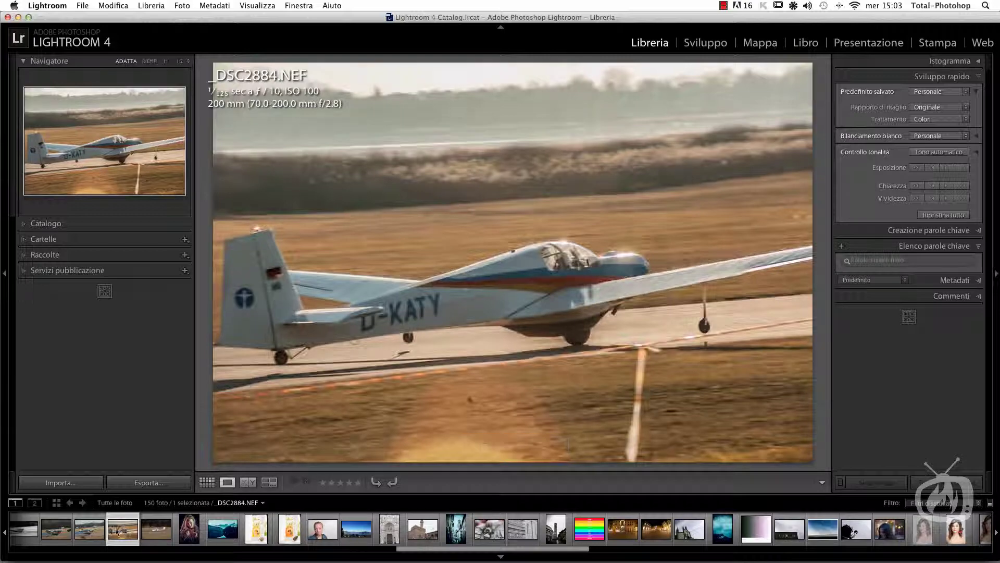
pyautogui.click(65, 536)
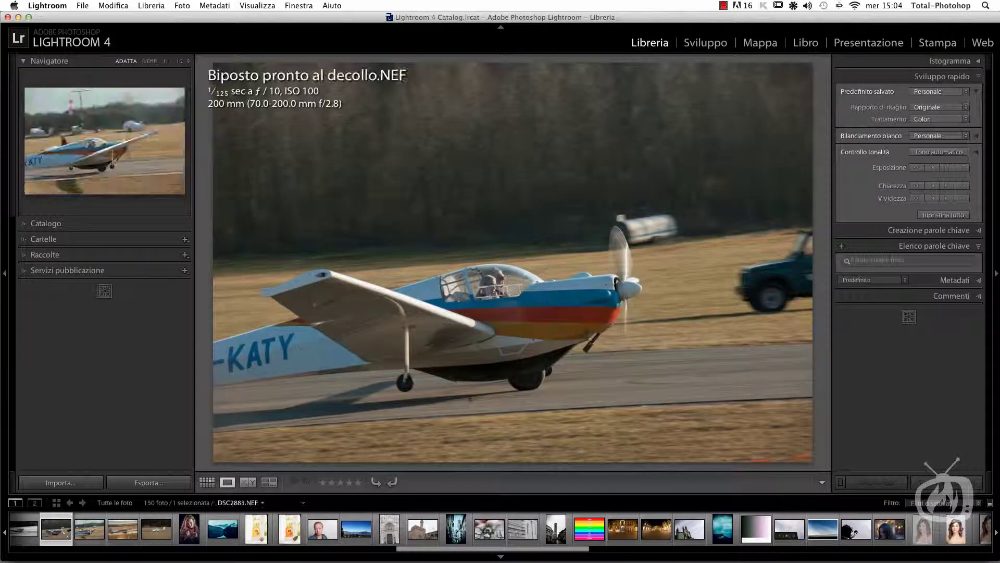
pyautogui.click(92, 532)
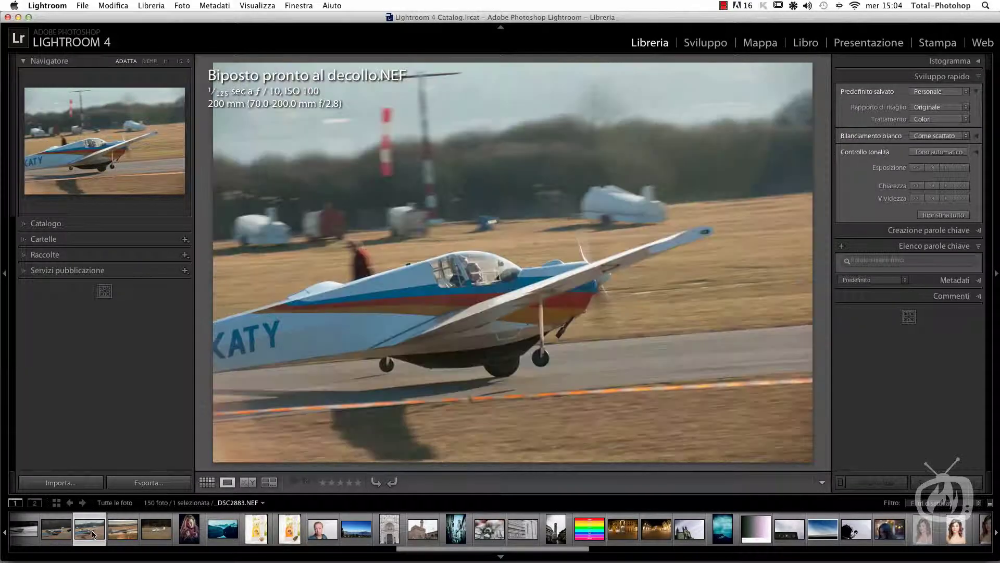
pyautogui.click(122, 532)
pyautogui.scroll(-3, 104, 531)
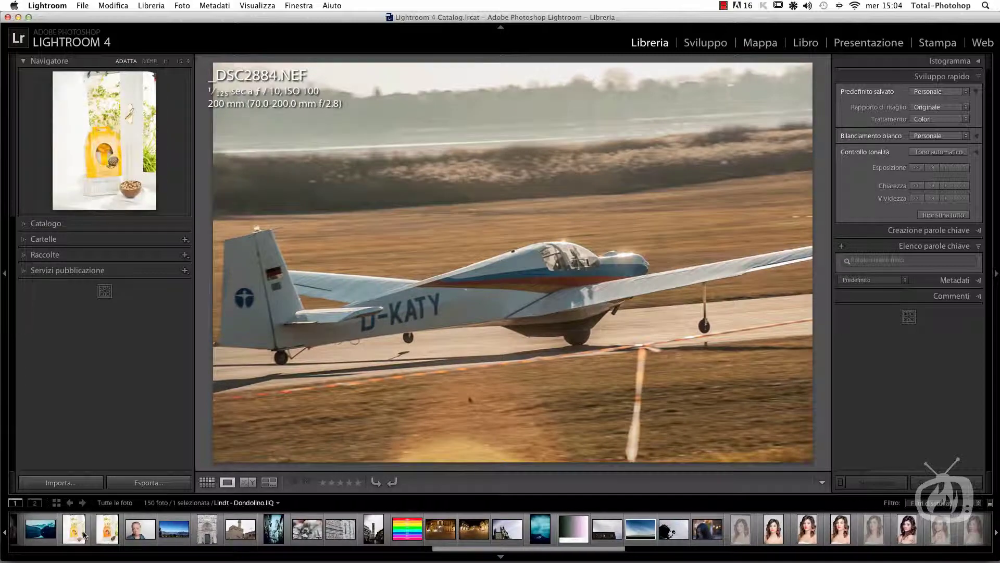
pyautogui.scroll(3, 78, 530)
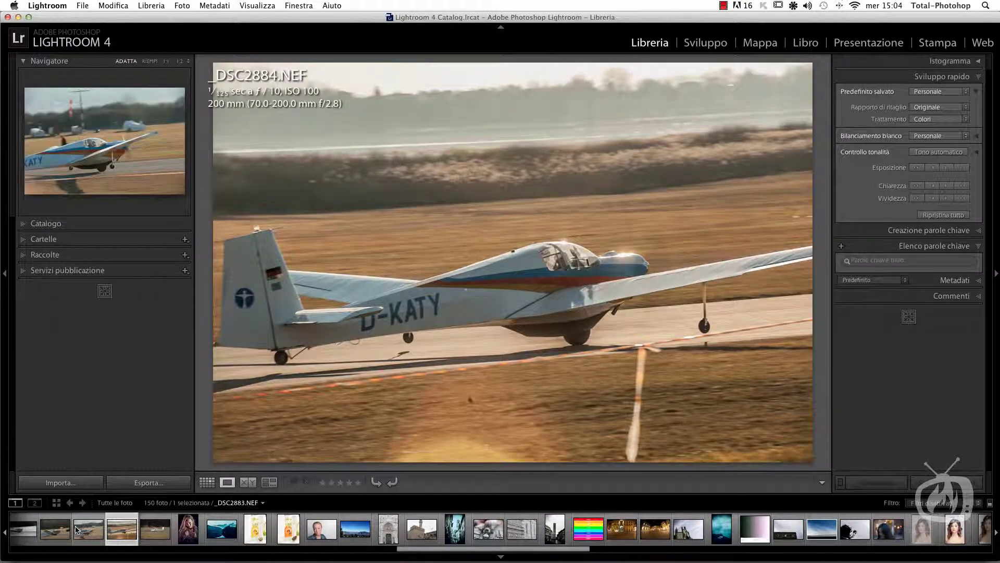
pyautogui.click(207, 482)
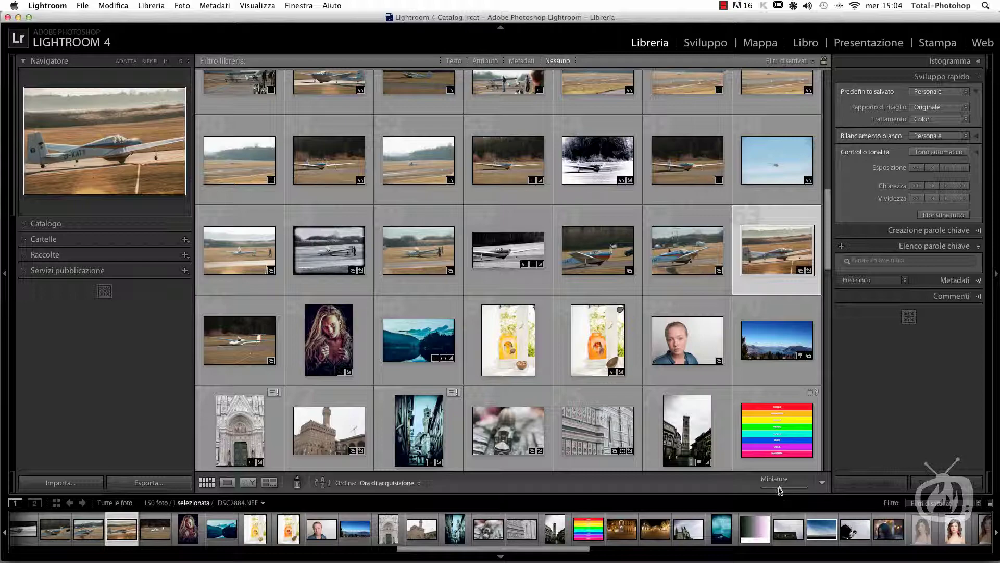
# - Enlarge the grid thumbnails and select the three consecutive airplane photos, including Biposto pronto al decollo
pyautogui.moveTo(780, 490); pyautogui.dragTo(784, 489)
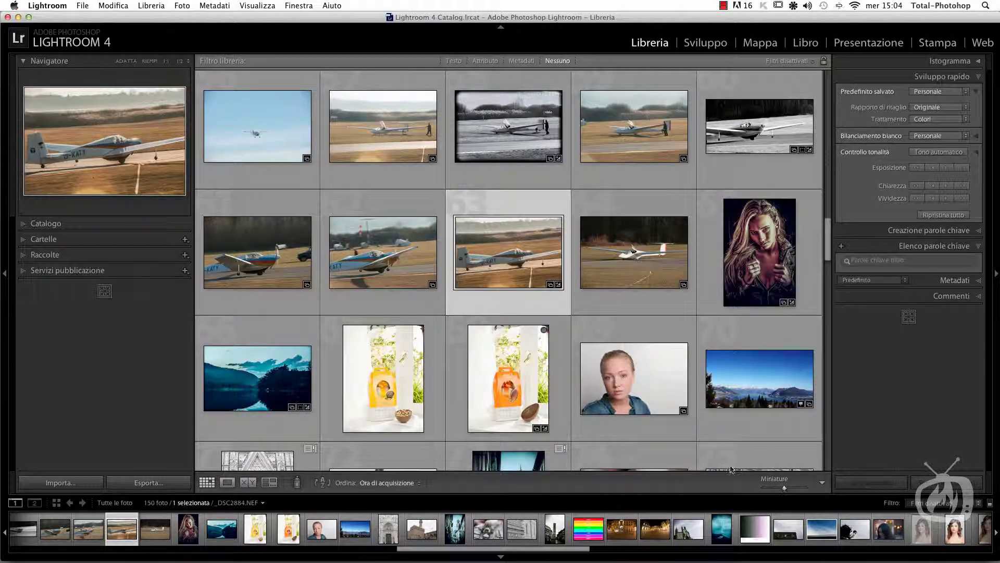
pyautogui.click(273, 264)
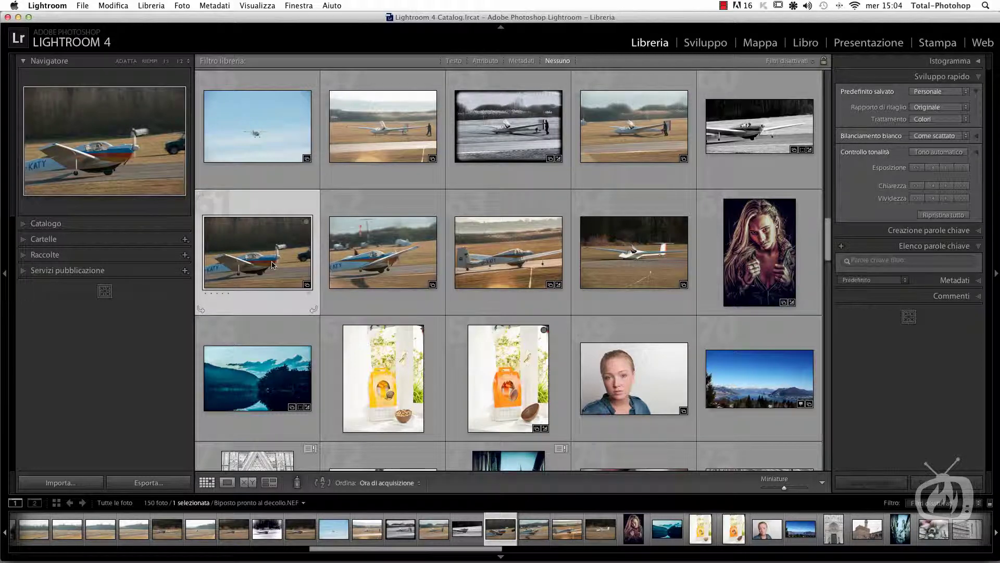
pyautogui.click(396, 264)
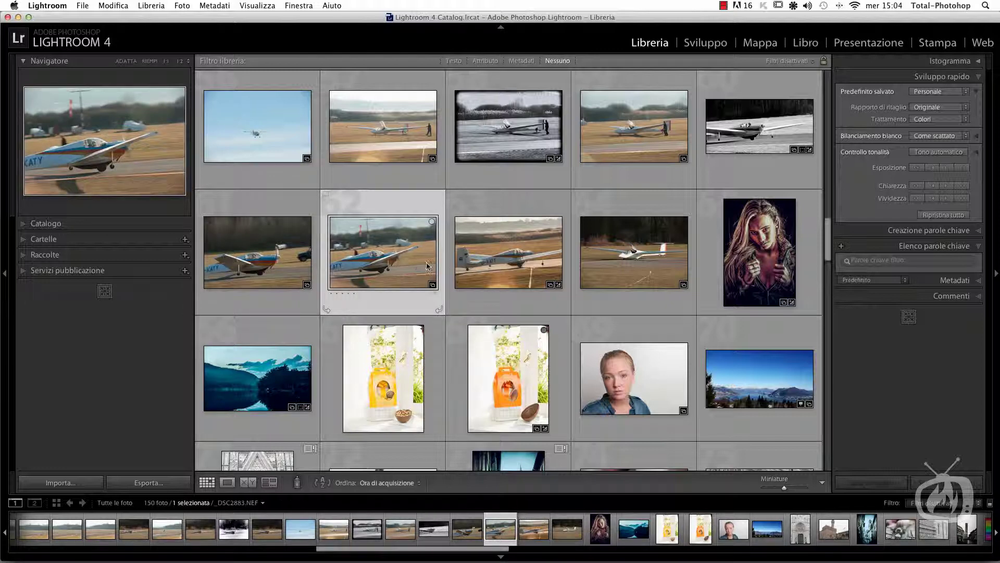
pyautogui.click(505, 268)
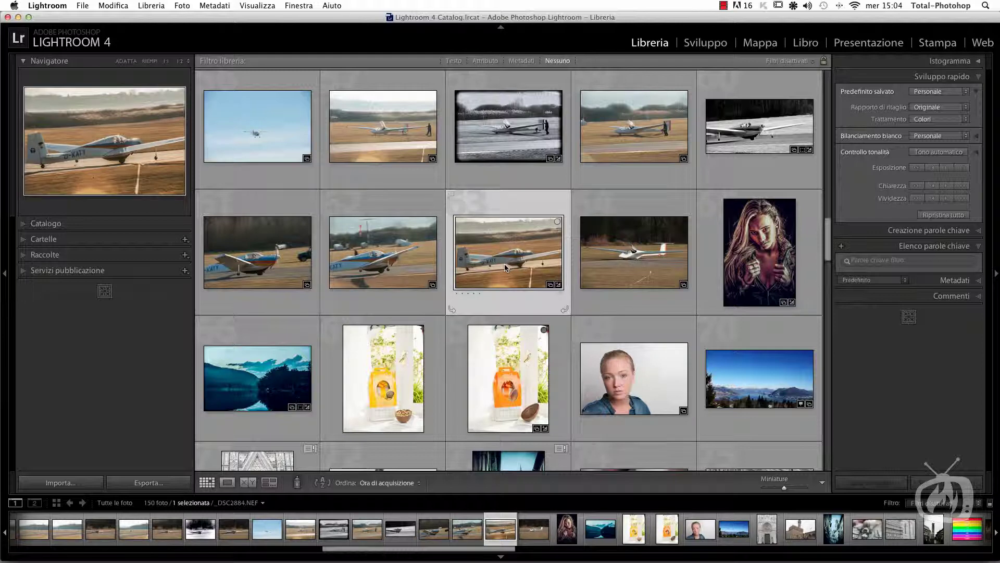
pyautogui.keyDown('shift'); pyautogui.click(286, 264); pyautogui.keyUp('shift')
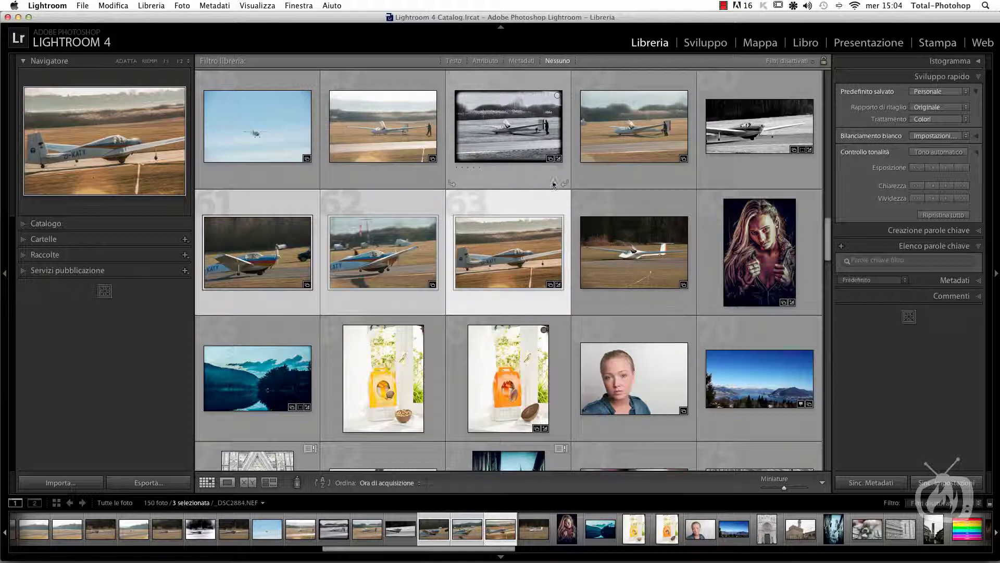
pyautogui.moveTo(240, 137); pyautogui.dragTo(582, 263)
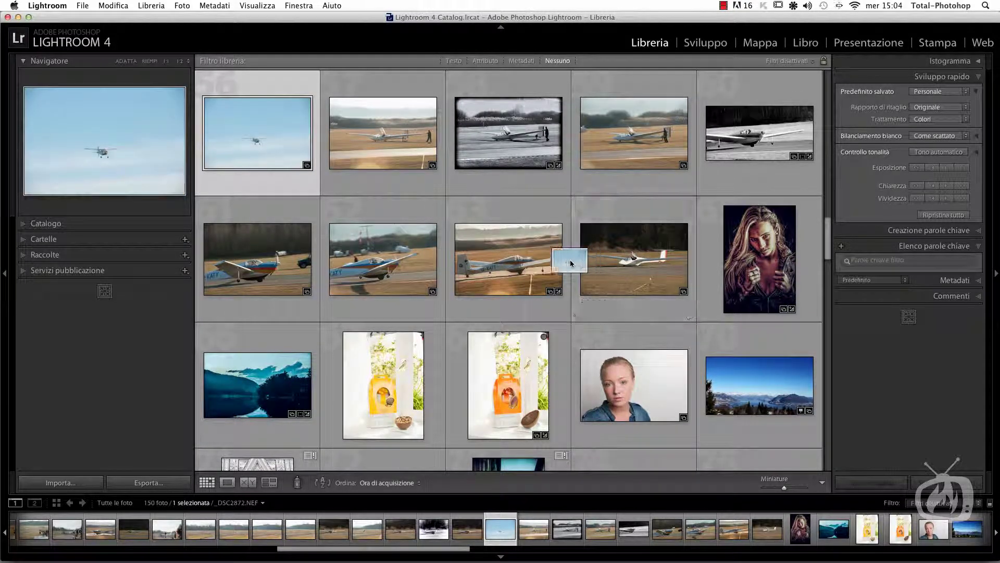
pyautogui.moveTo(582, 263); pyautogui.dragTo(570, 259)
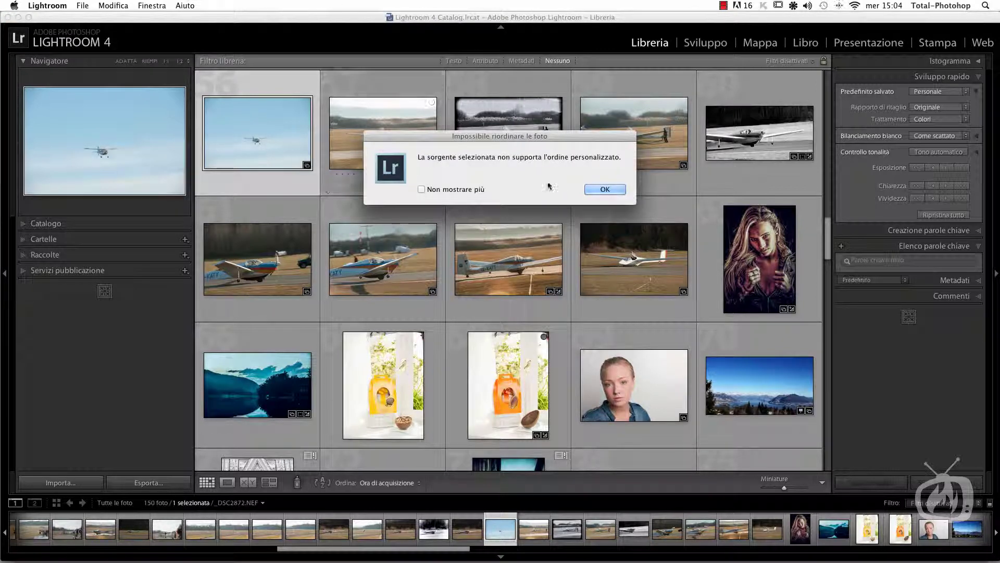
pyautogui.click(604, 189)
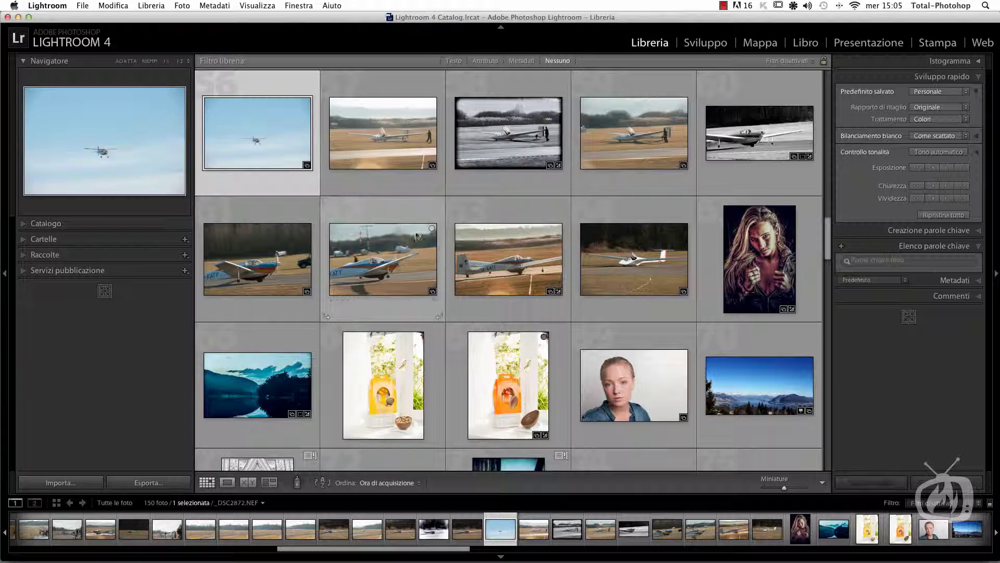
pyautogui.moveTo(258, 259)
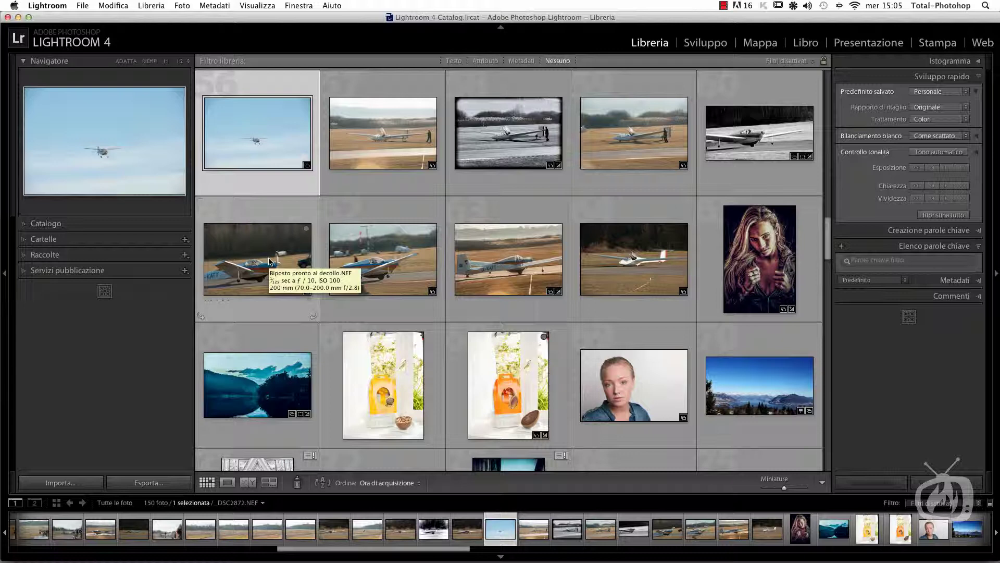
pyautogui.click(270, 262)
pyautogui.keyDown('shift'); pyautogui.click(528, 265); pyautogui.keyUp('shift')
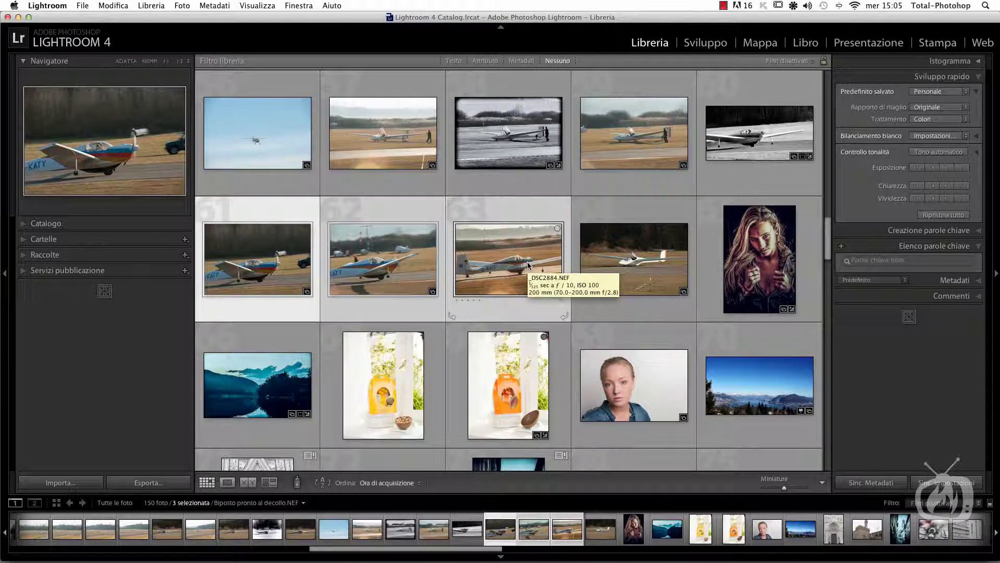
# - Rate the three airplane photos 2 stars and show the Rinomina 3 foto naming presets
pyautogui.press('2')
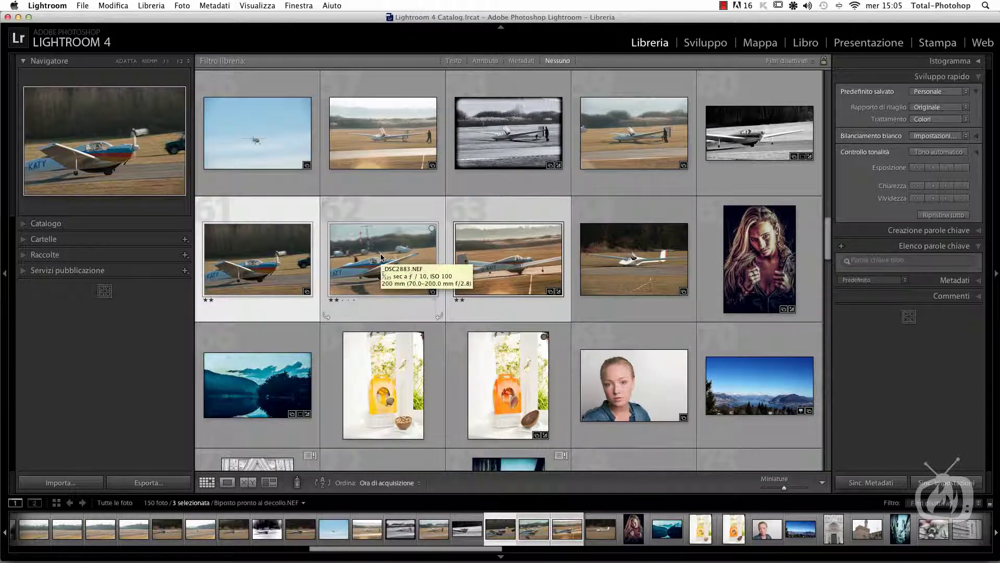
pyautogui.press('F2')
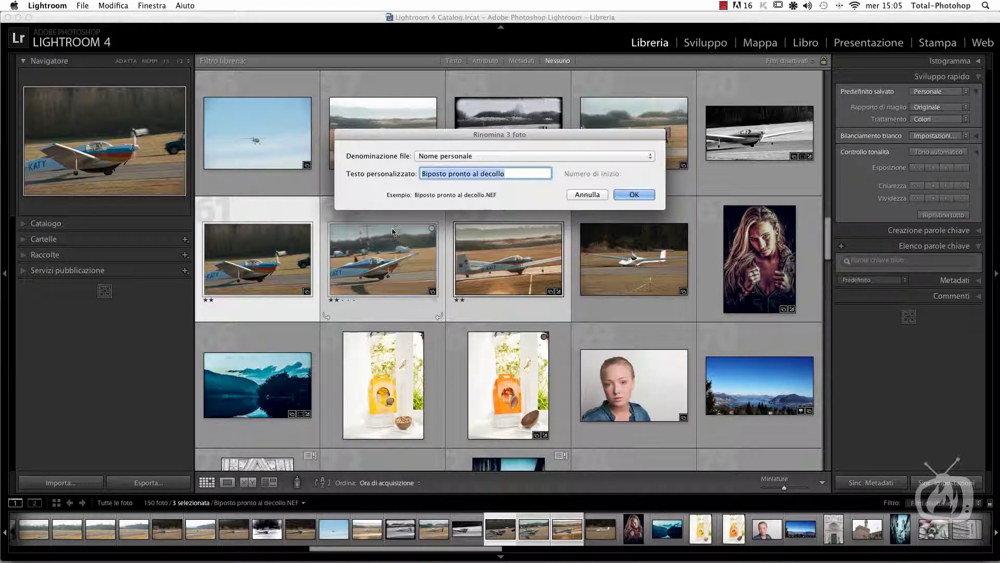
pyautogui.moveTo(513, 135); pyautogui.dragTo(465, 119)
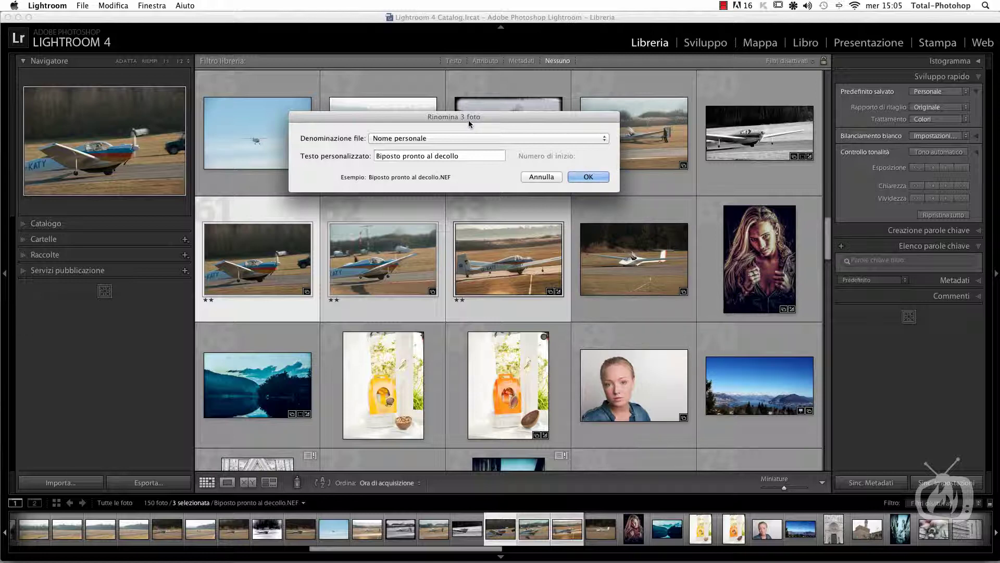
pyautogui.moveTo(471, 117); pyautogui.dragTo(462, 99)
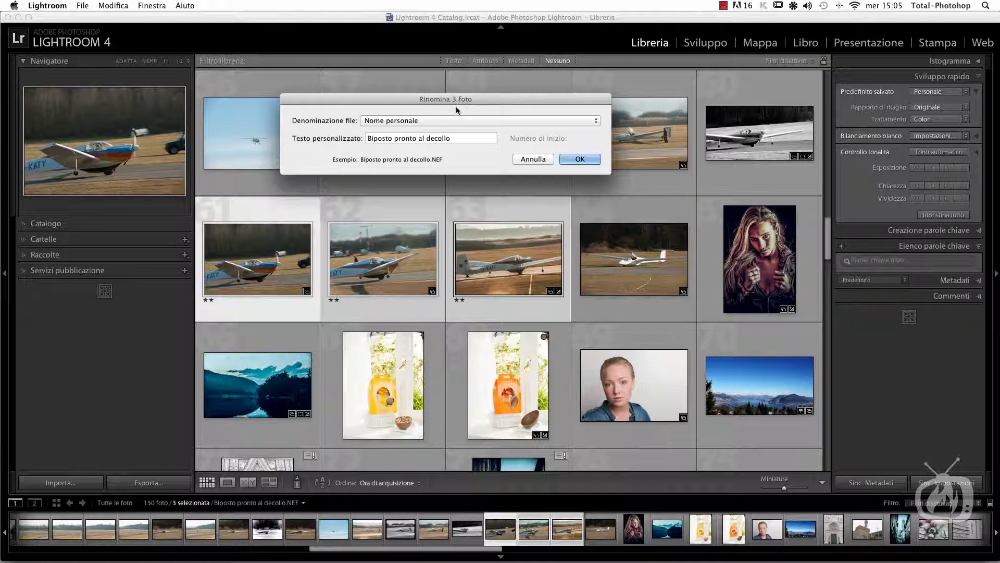
pyautogui.click(486, 122)
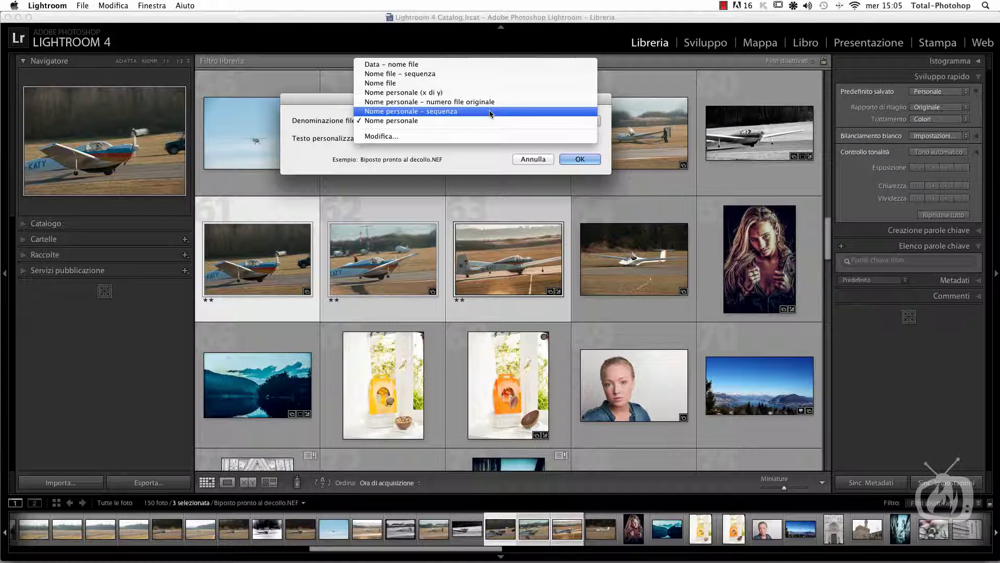
# - Rename the three photos with Nome personale - sequenza starting at 1, giving Biposto pronto al decollo-1/2/3
pyautogui.click(490, 111)
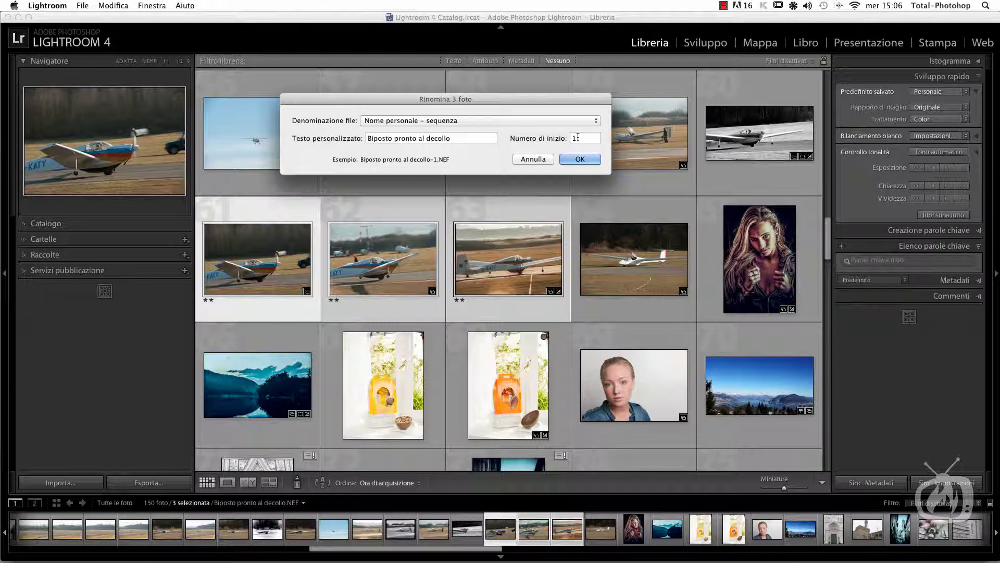
pyautogui.doubleClick(578, 138)
pyautogui.click(580, 159)
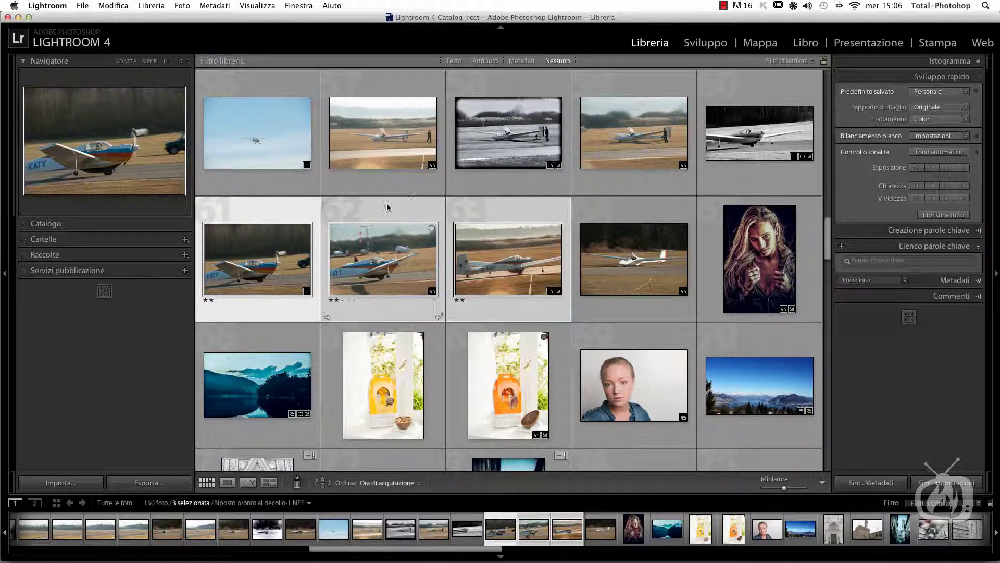
pyautogui.moveTo(257, 384)
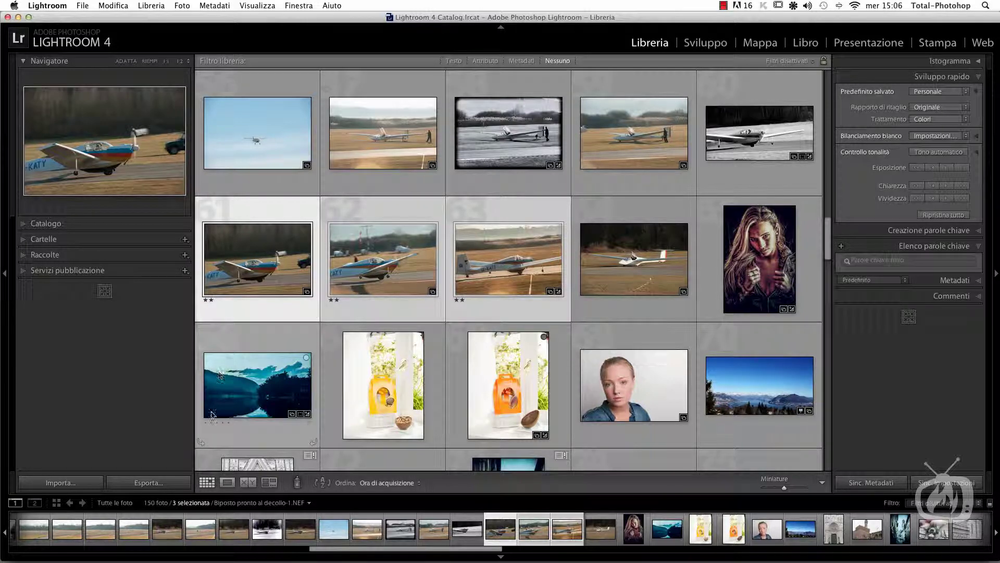
# - Step through Biposto pronto al decollo-1, -2 and -3.NEF in Loupe view to confirm the names
pyautogui.doubleClick(274, 290)
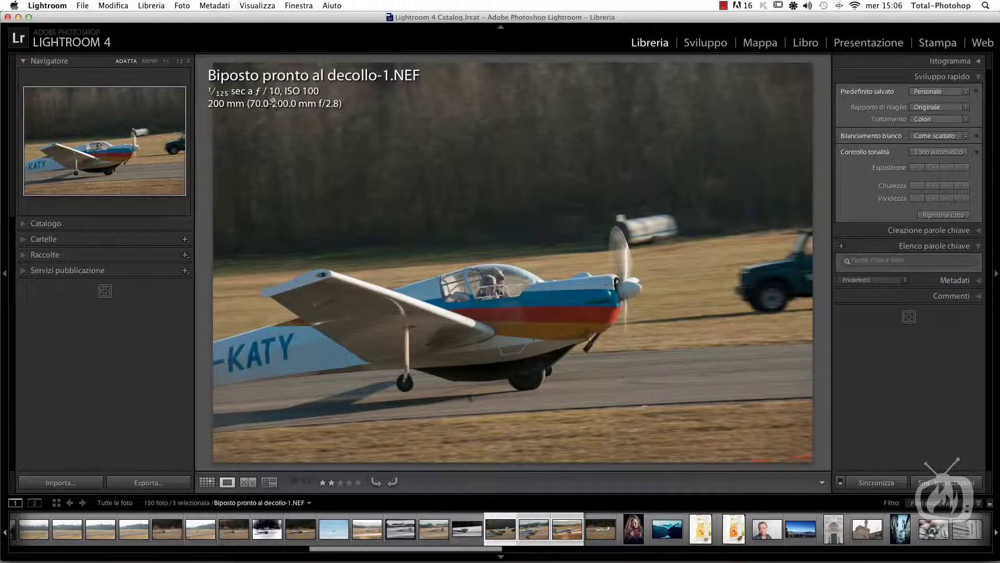
pyautogui.click(526, 536)
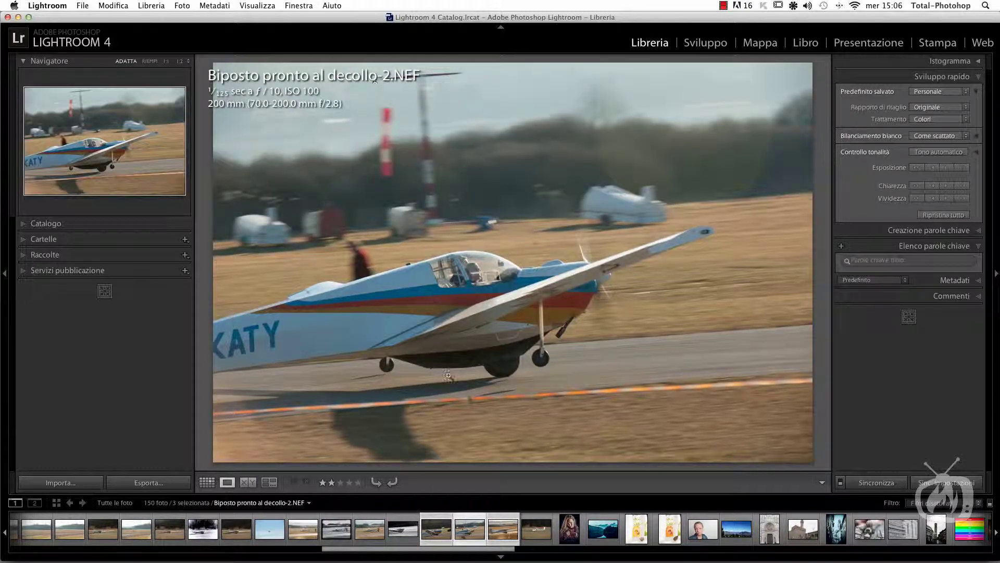
pyautogui.click(509, 540)
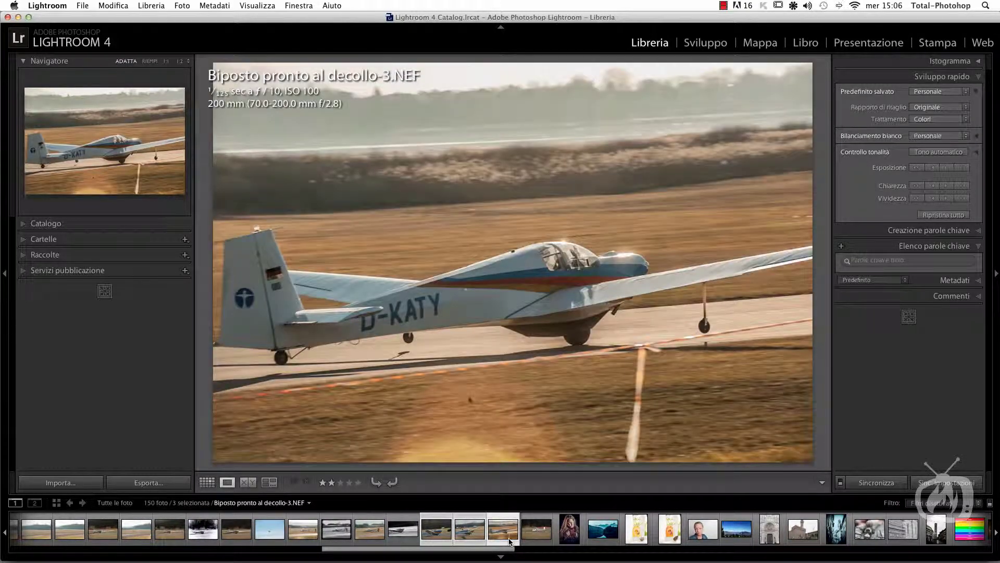
pyautogui.press('Right')
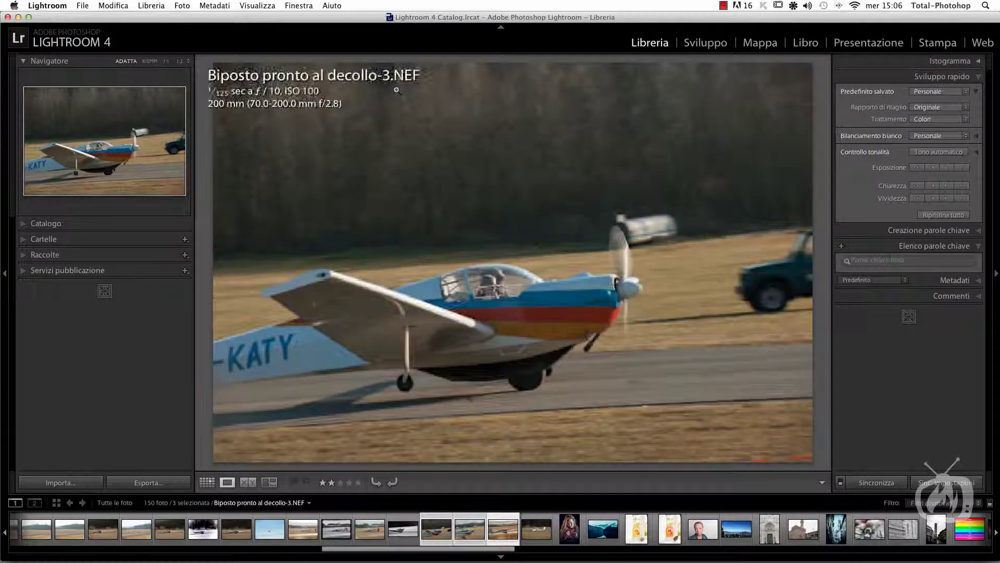